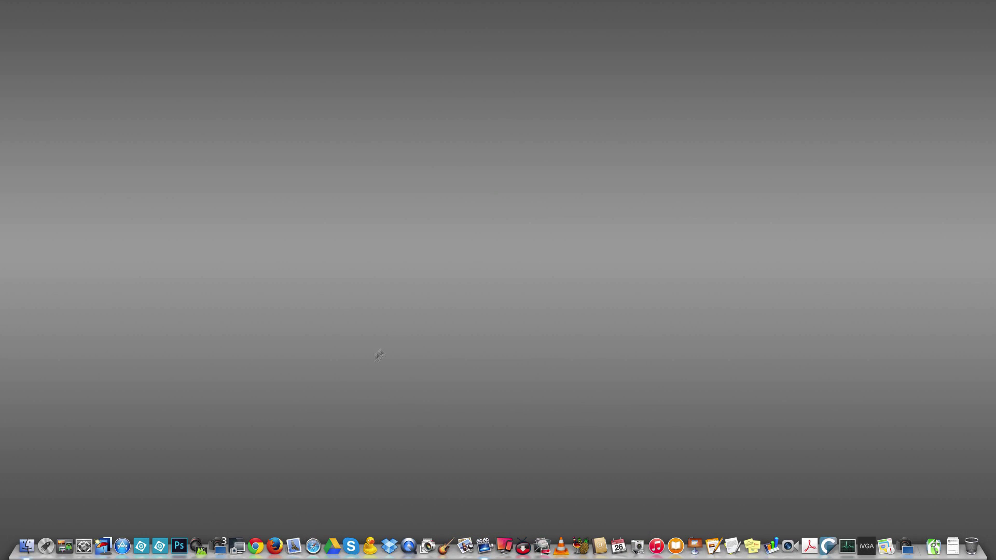
# Step: Launch EOS Utility 3 from the Dock
pyautogui.click(222, 547)
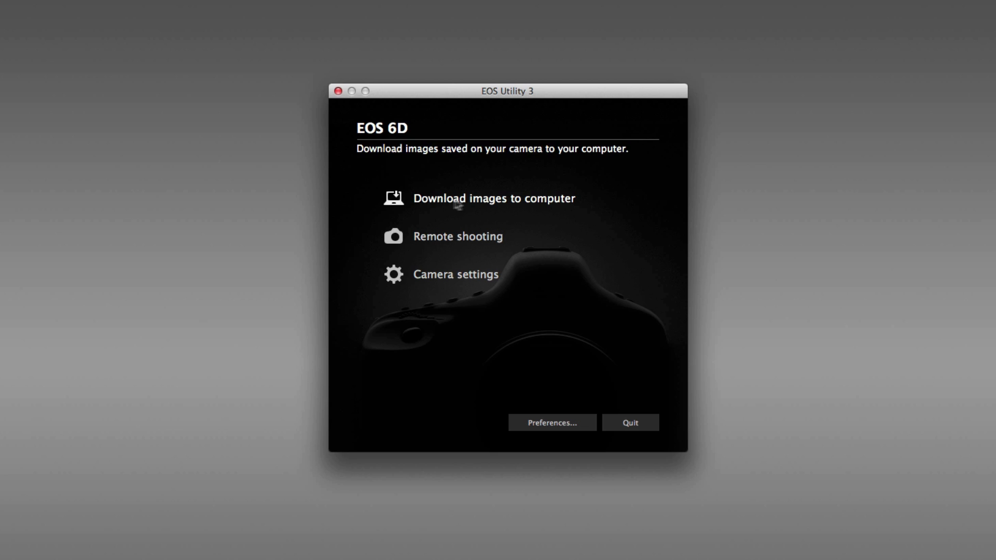
# Step: Show the EOS 6D options for downloading images to the computer
pyautogui.click(517, 202)
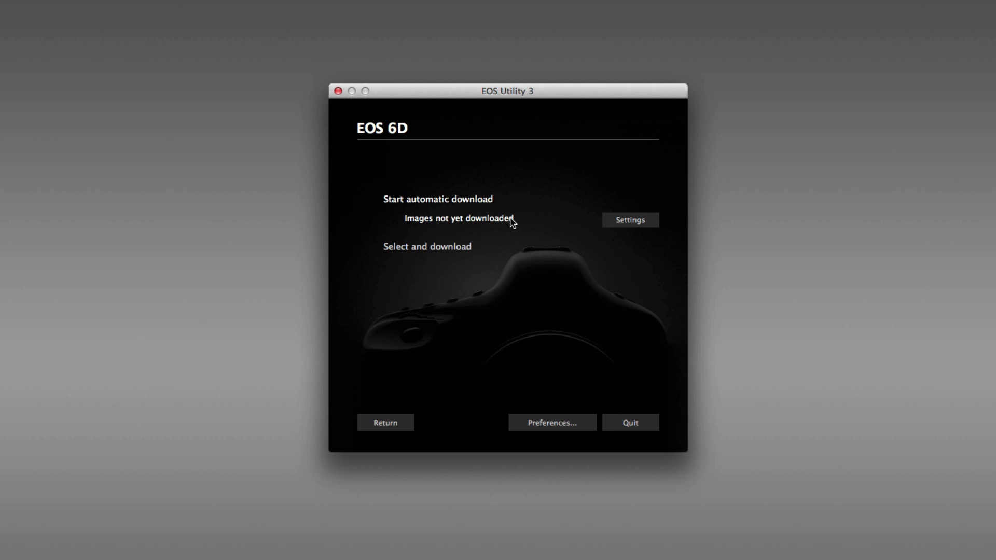
pyautogui.click(636, 222)
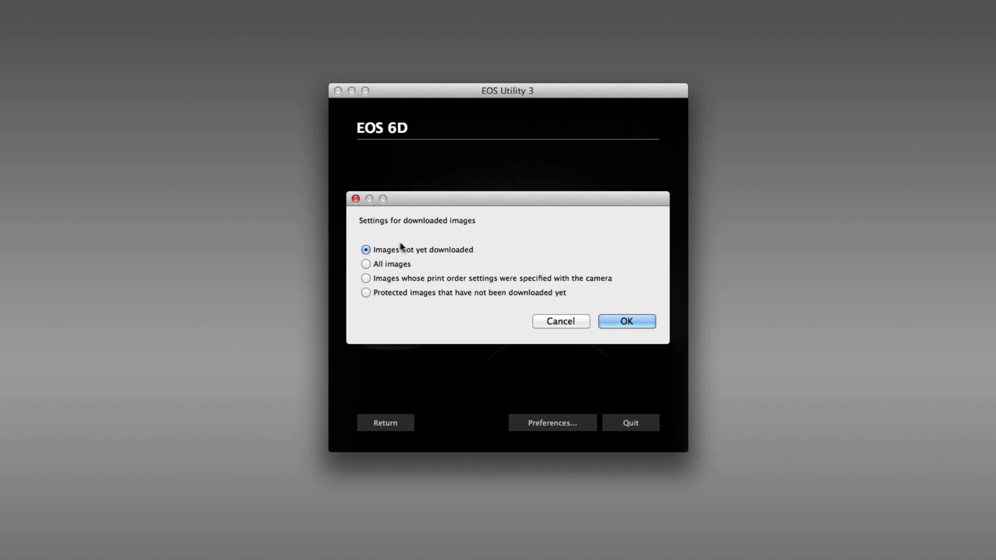
pyautogui.click(565, 321)
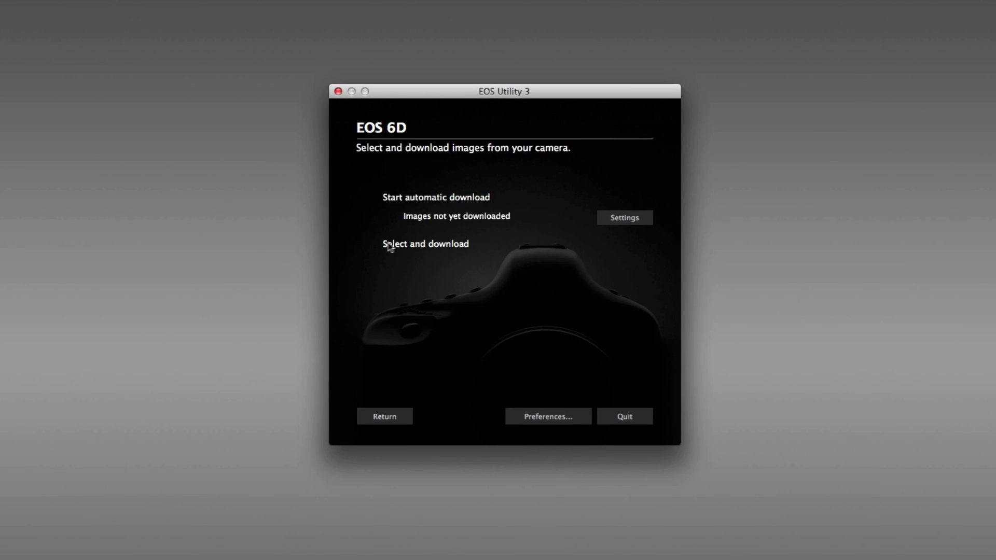
pyautogui.click(431, 233)
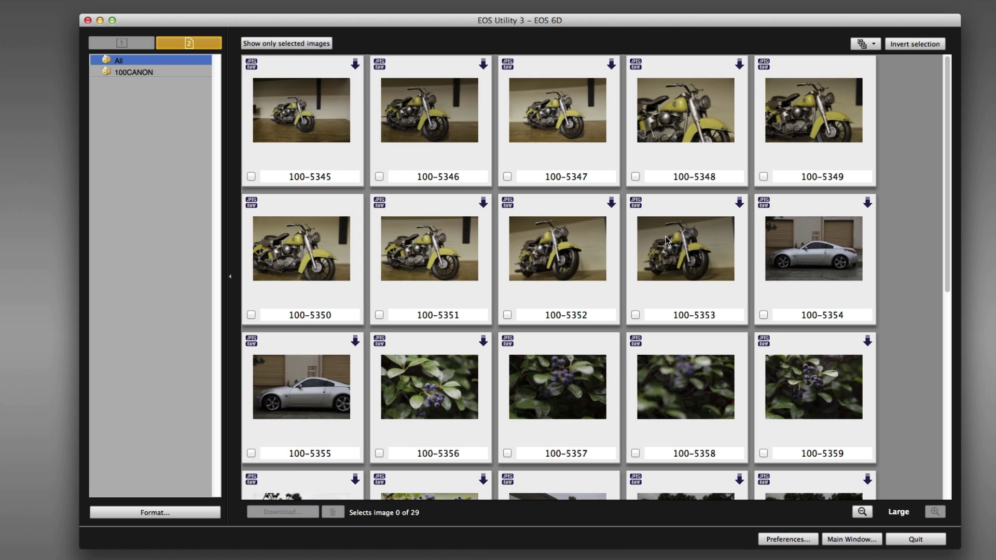
# Step: Mark images 100-5345 and 100-5346 for download, then select image 100-5356
pyautogui.scroll(-2, 665, 240)
pyautogui.scroll(-10, 666, 242)
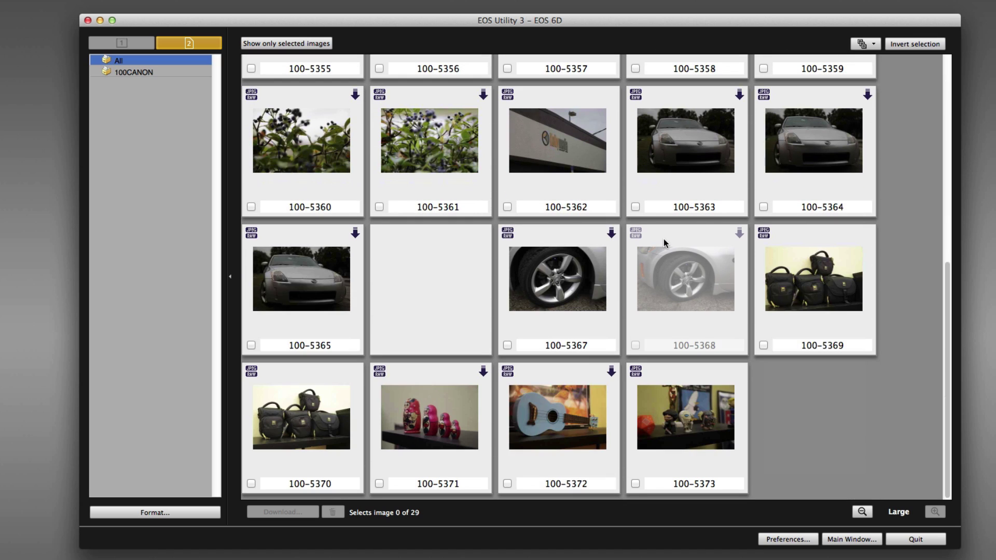
pyautogui.scroll(10, 664, 243)
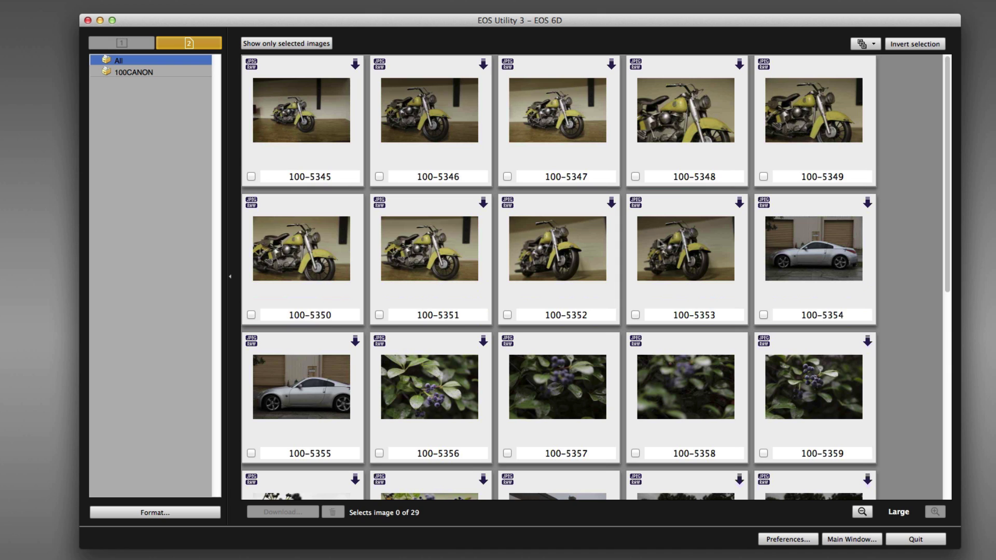
pyautogui.click(251, 176)
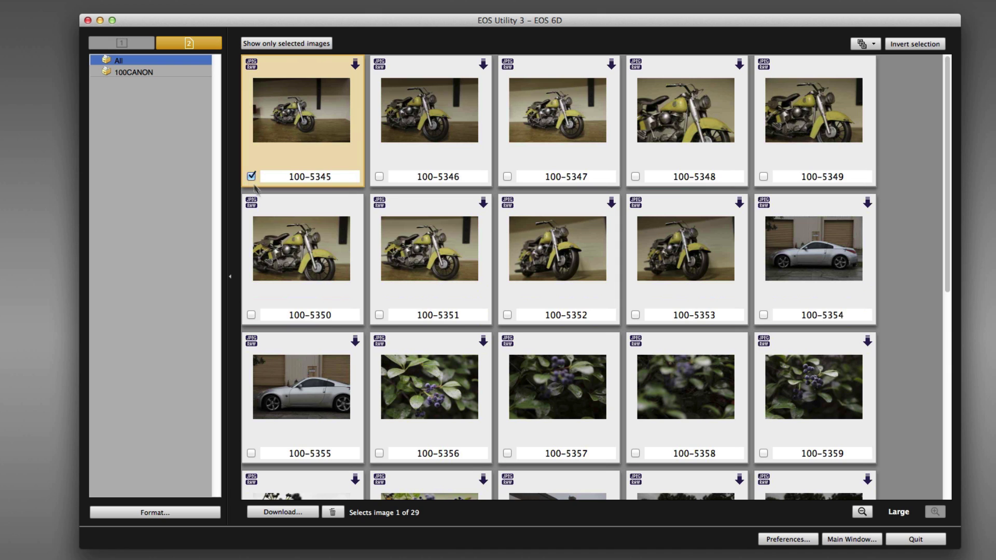
pyautogui.click(379, 176)
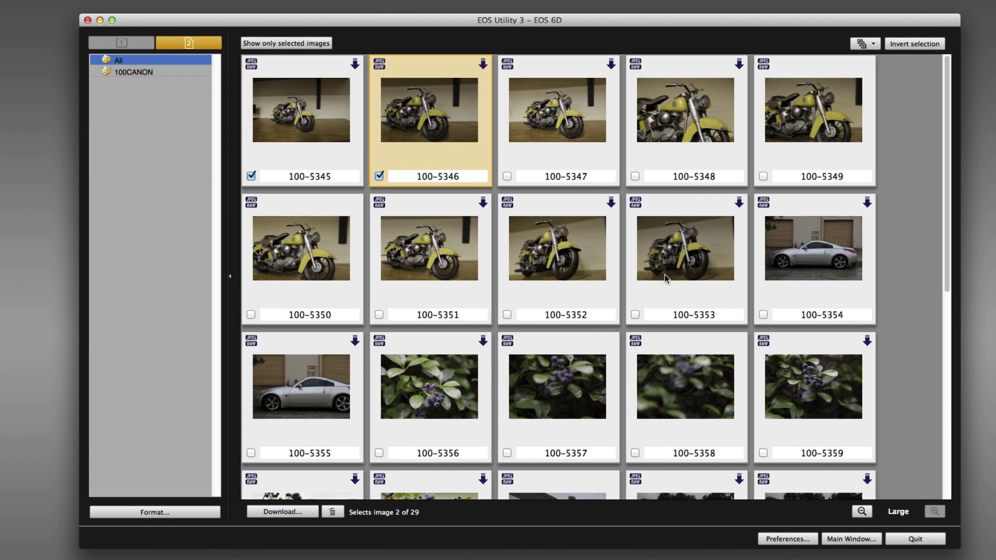
pyautogui.scroll(-1, 667, 280)
pyautogui.scroll(-5, 666, 278)
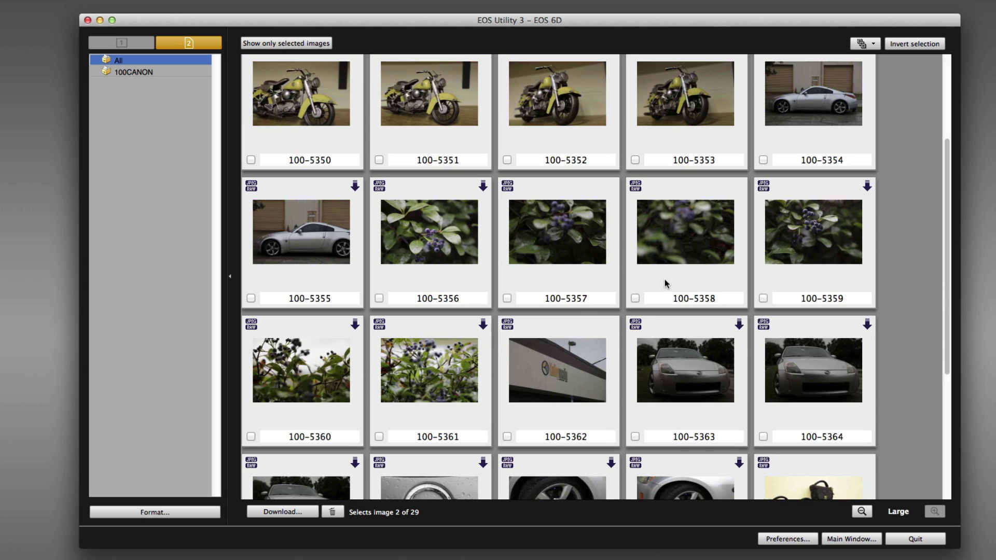
pyautogui.click(425, 226)
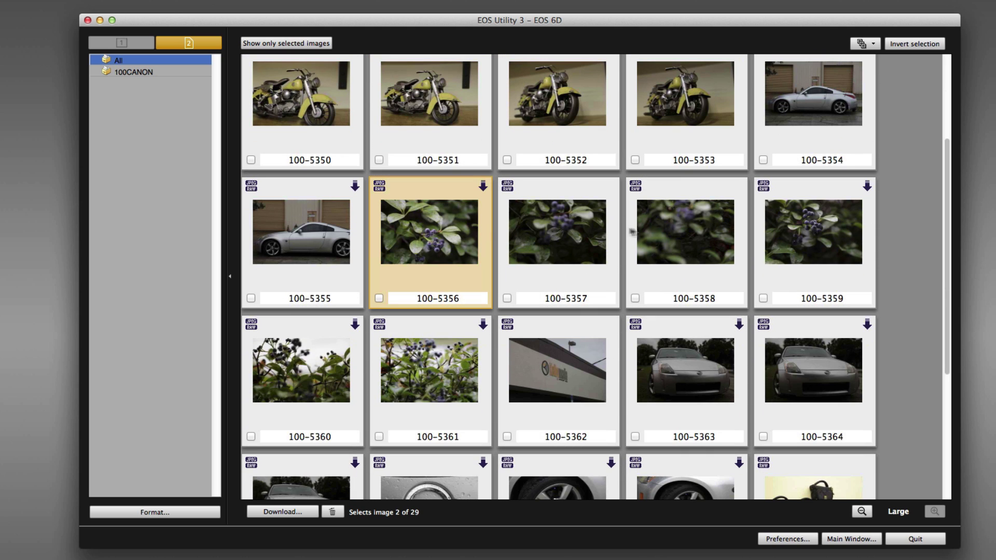
# Step: Select images 100-5356 through 100-5361 and check them all, making 8 of 29
pyautogui.keyDown('shift'); pyautogui.click(443, 364); pyautogui.keyUp('shift')
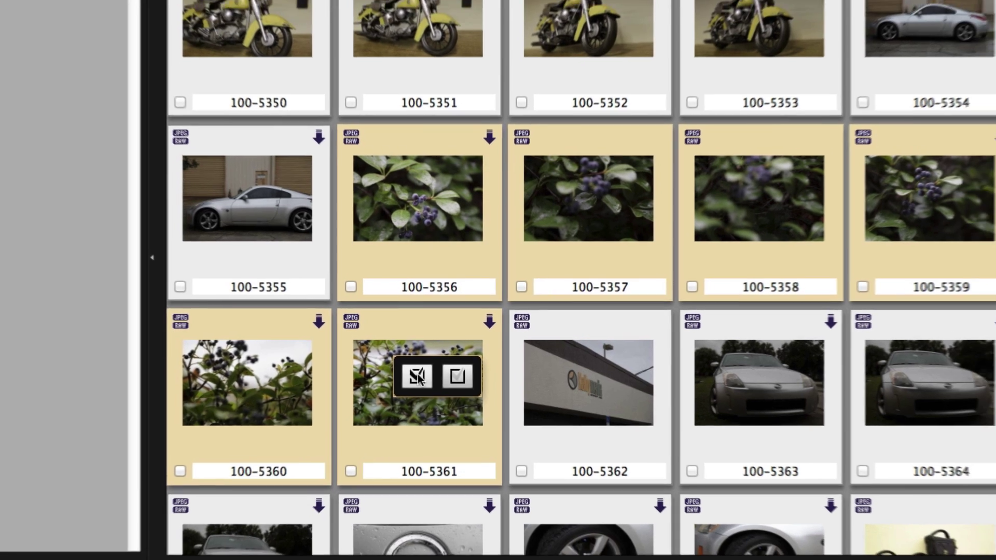
pyautogui.click(418, 377)
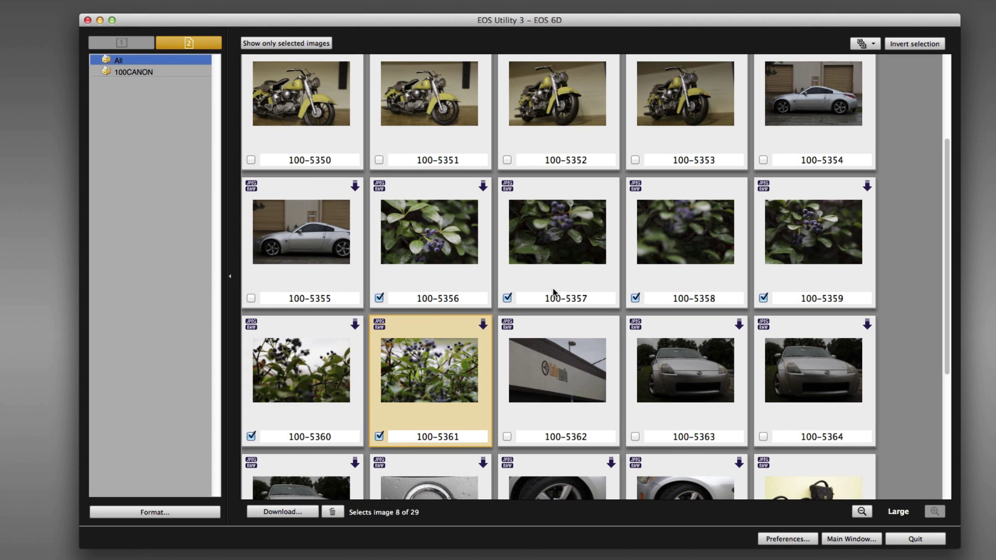
pyautogui.scroll(-3, 551, 288)
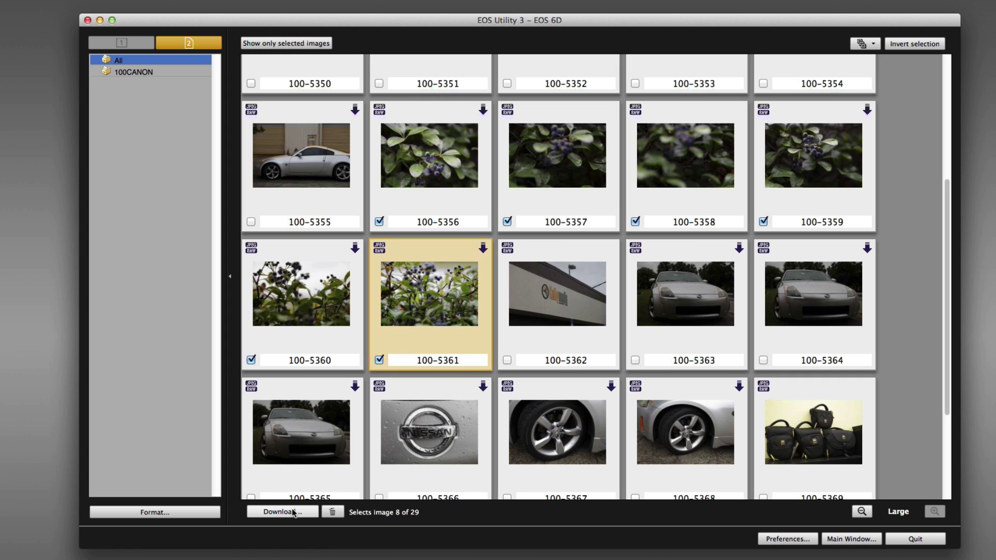
pyautogui.click(284, 513)
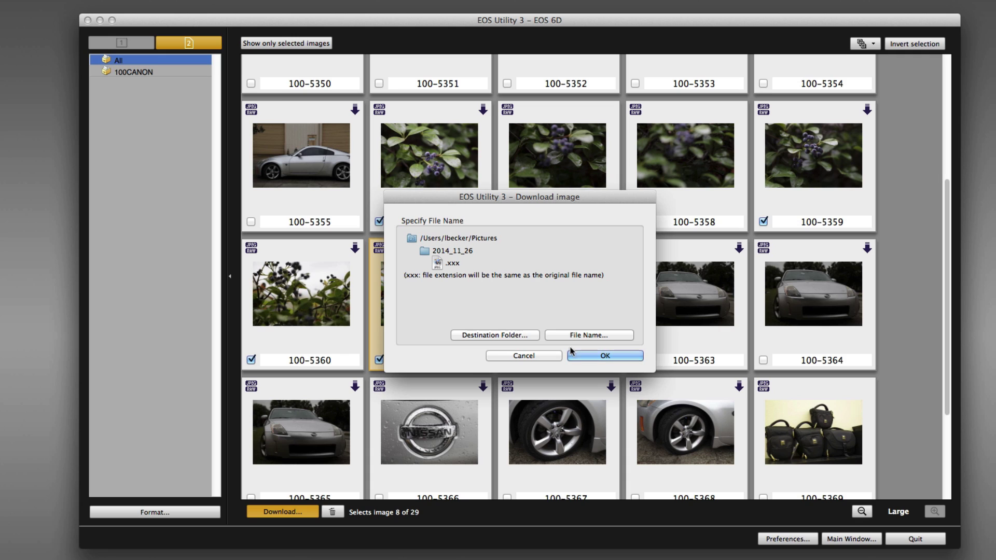
pyautogui.click(531, 354)
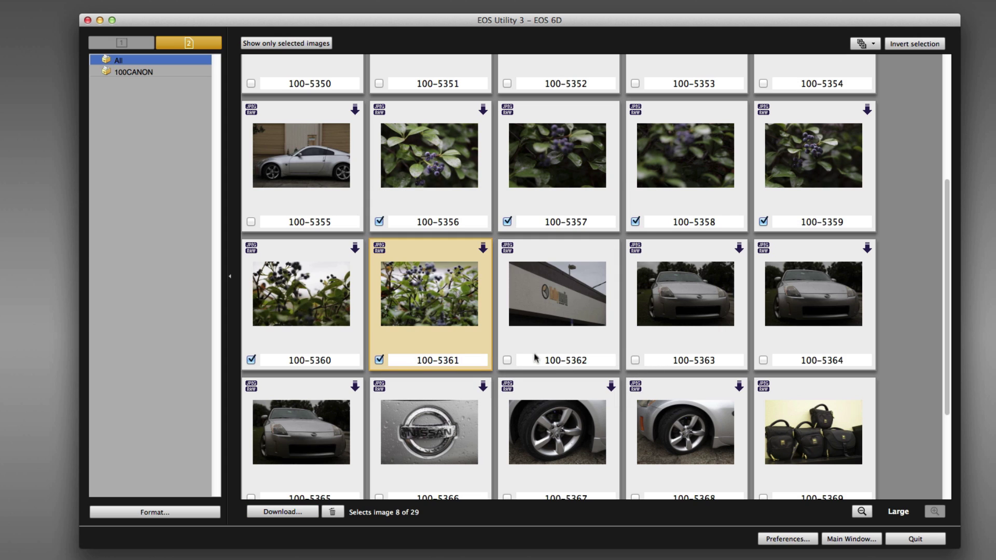
# Step: Save downloads to Pictures in subfolders named by Shooting Date
pyautogui.click(787, 539)
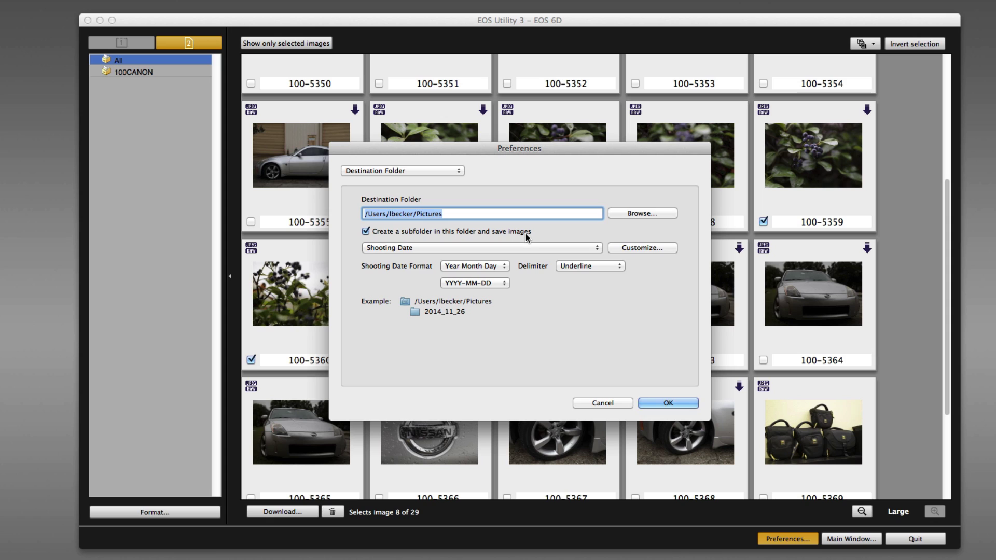
pyautogui.click(365, 231)
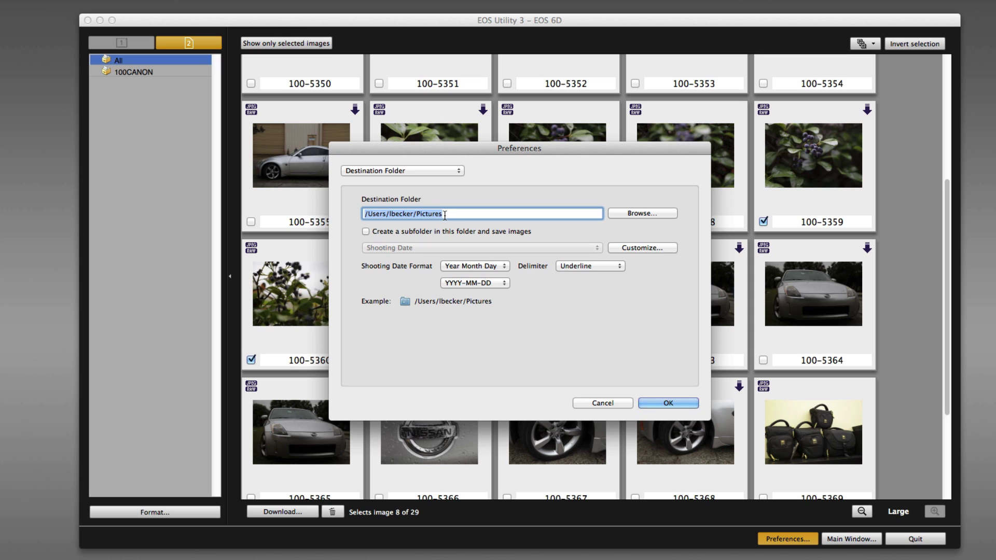
pyautogui.click(365, 231)
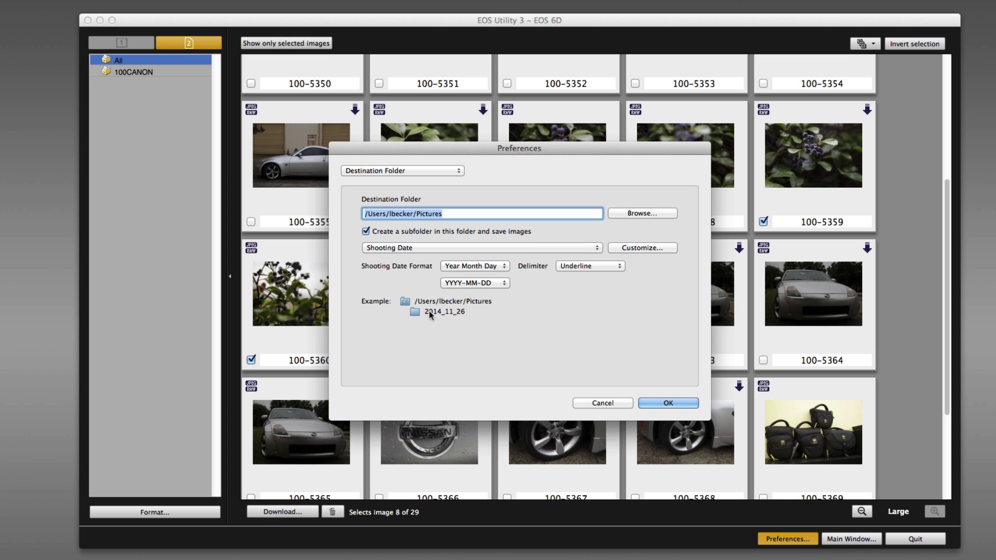
pyautogui.click(442, 247)
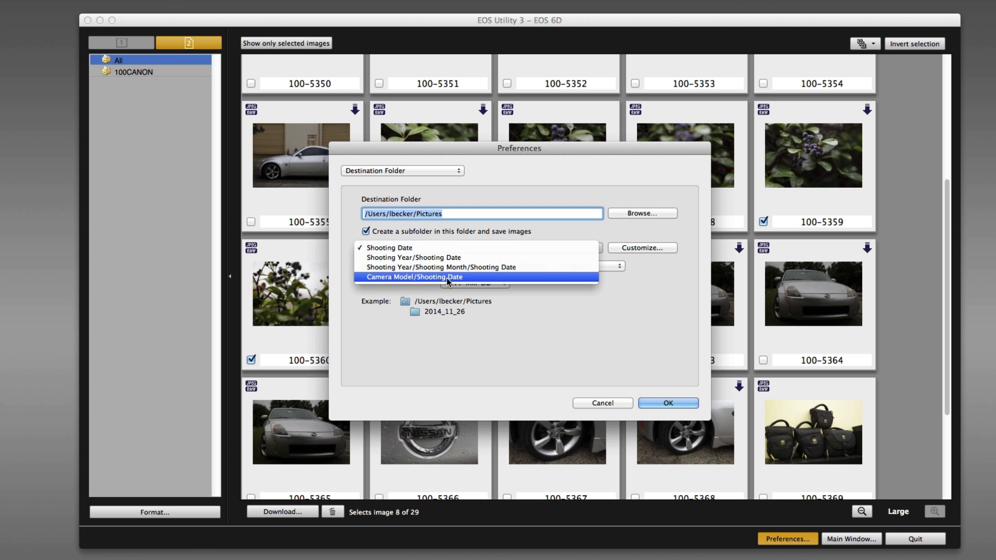
pyautogui.click(411, 278)
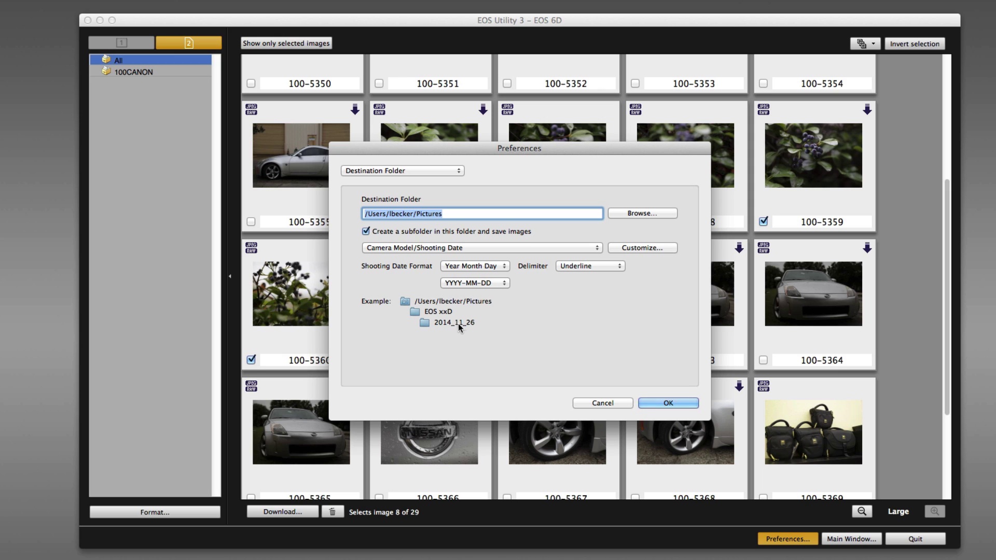
pyautogui.click(464, 249)
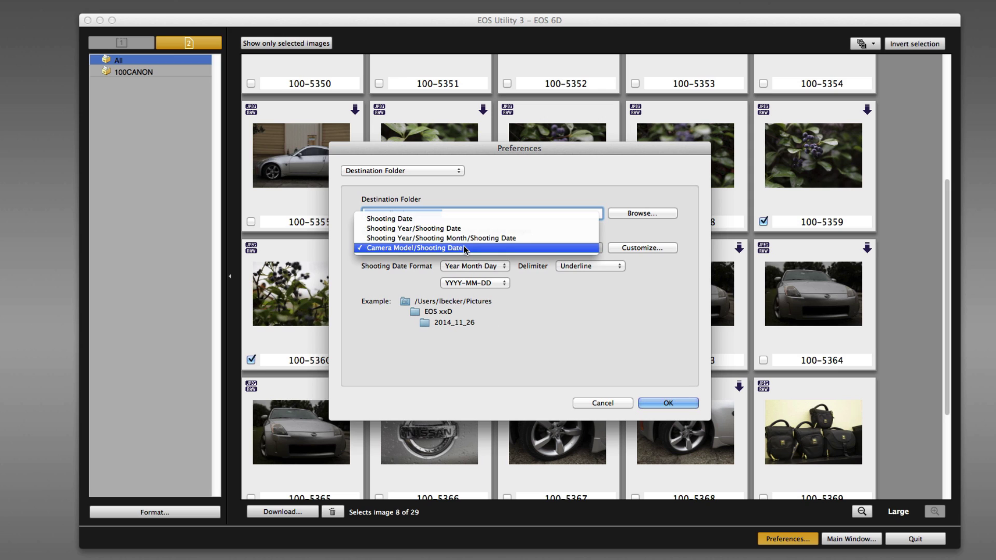
pyautogui.click(465, 218)
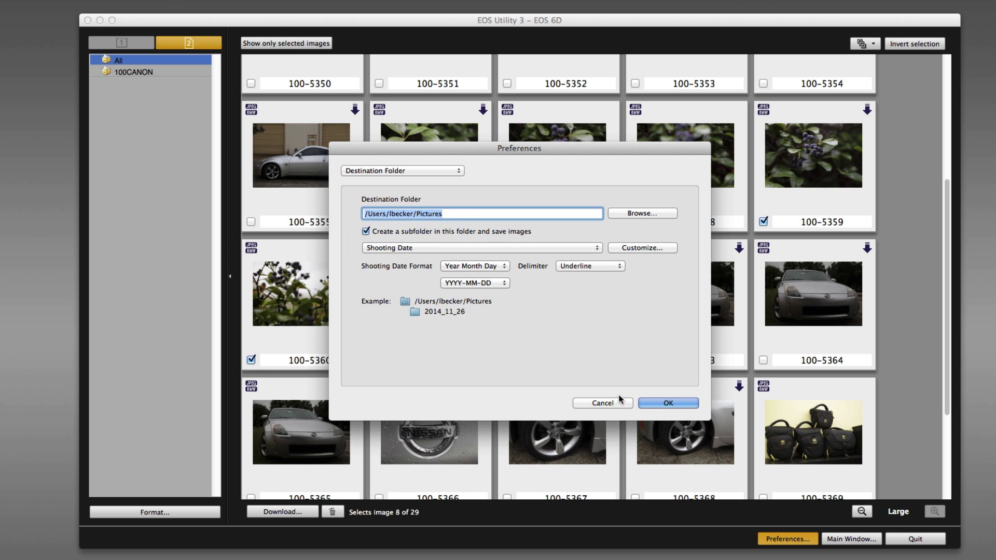
pyautogui.click(660, 403)
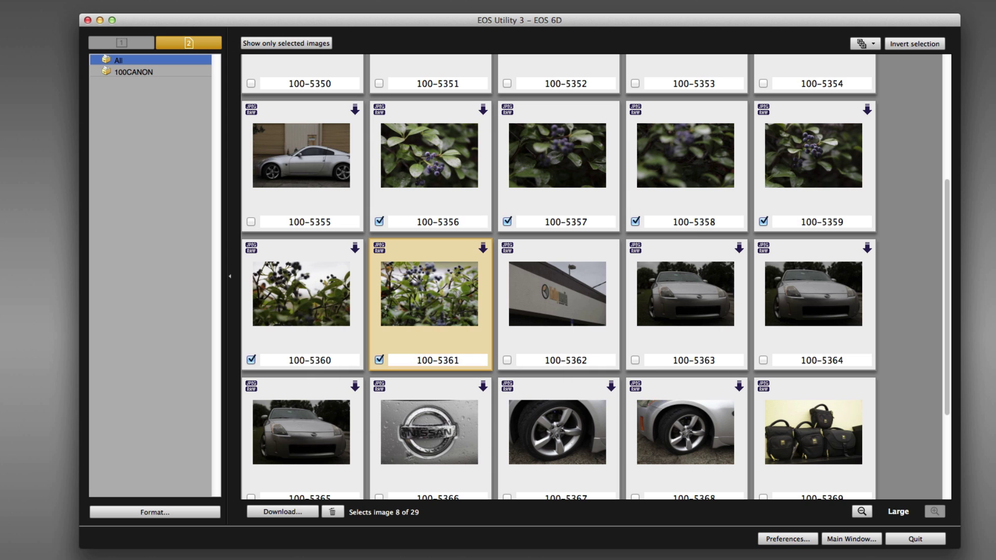
# Step: Download the eight checked images into the 2014_11_26 folder in Pictures
pyautogui.click(286, 512)
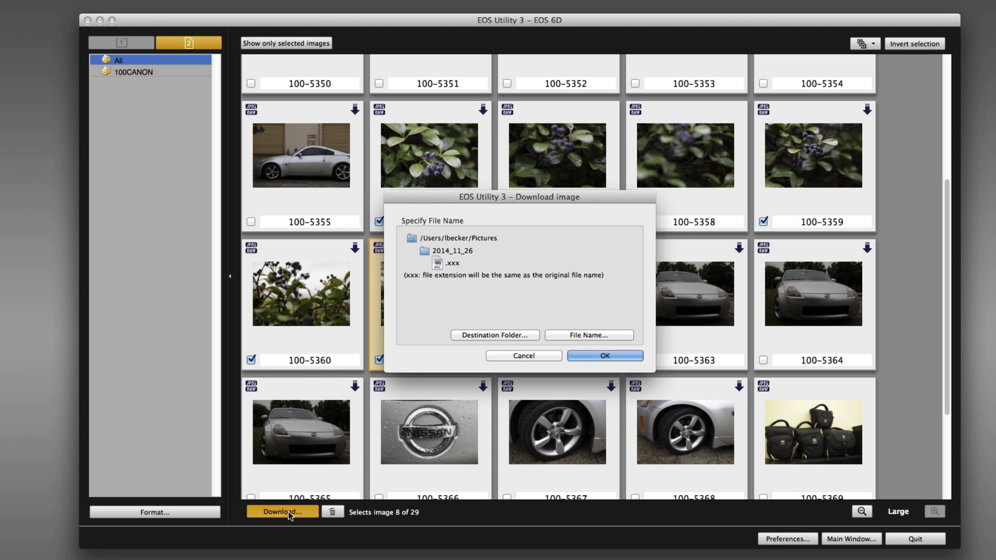
pyautogui.click(619, 353)
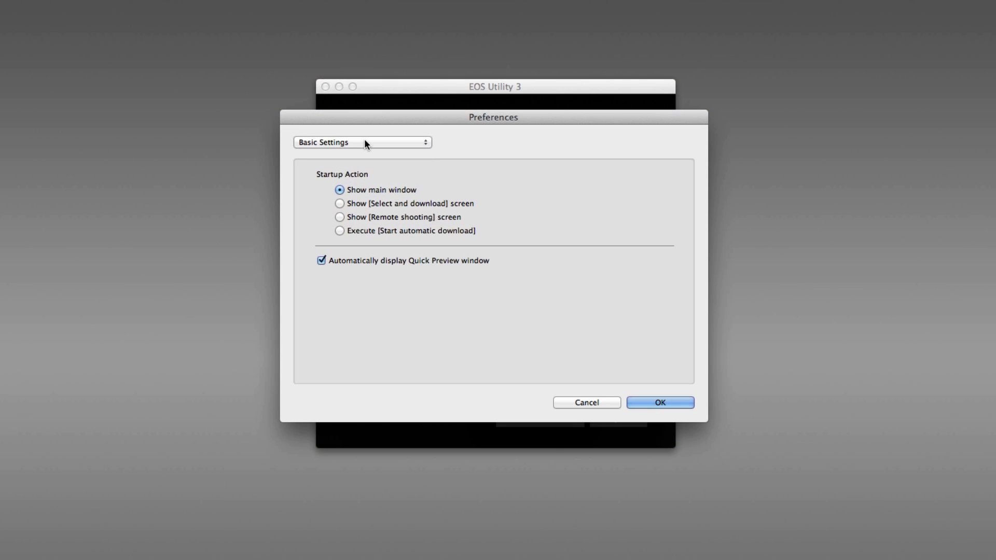
# Step: Browse the list of EOS Utility preference pages
pyautogui.click(364, 140)
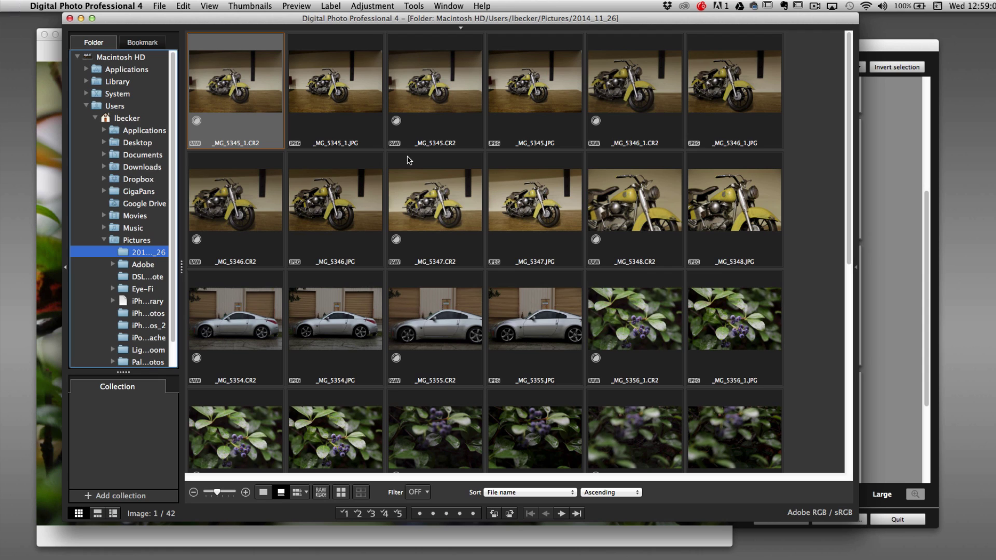
# Step: Quit Digital Photo Professional 4 from its application menu
pyautogui.click(104, 8)
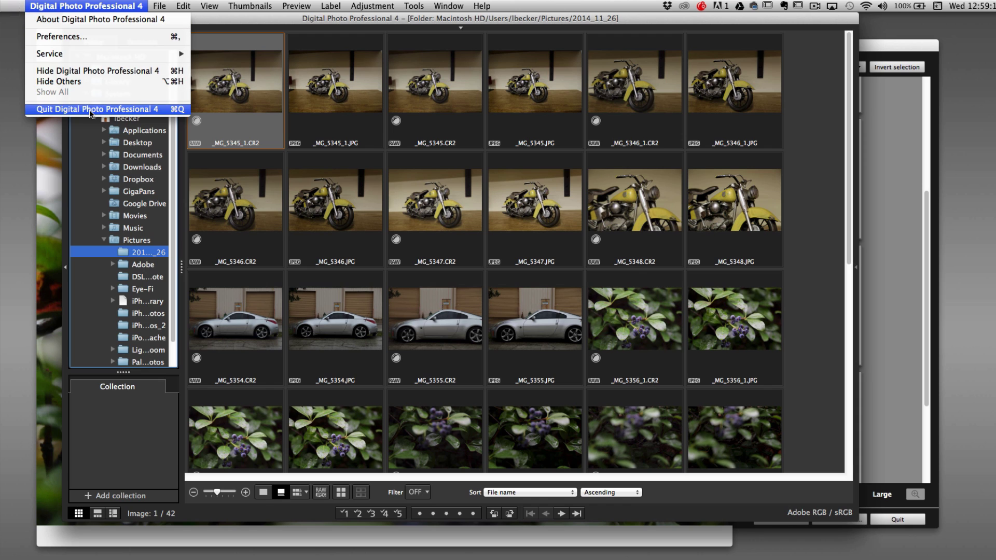
pyautogui.click(91, 110)
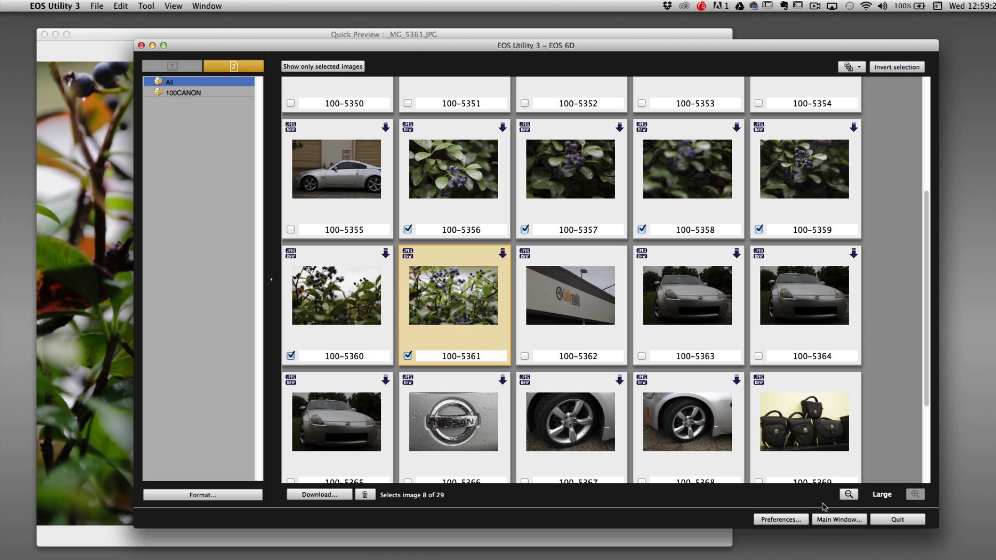
# Step: Sync the camera's date and time with the Mac: 11/26/2014, New York time zone
pyautogui.click(849, 520)
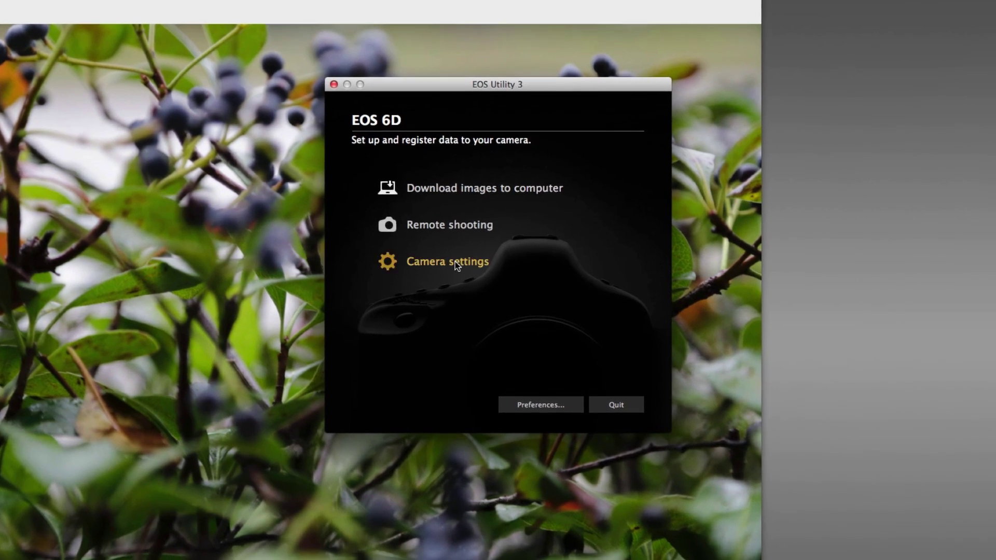
pyautogui.click(473, 260)
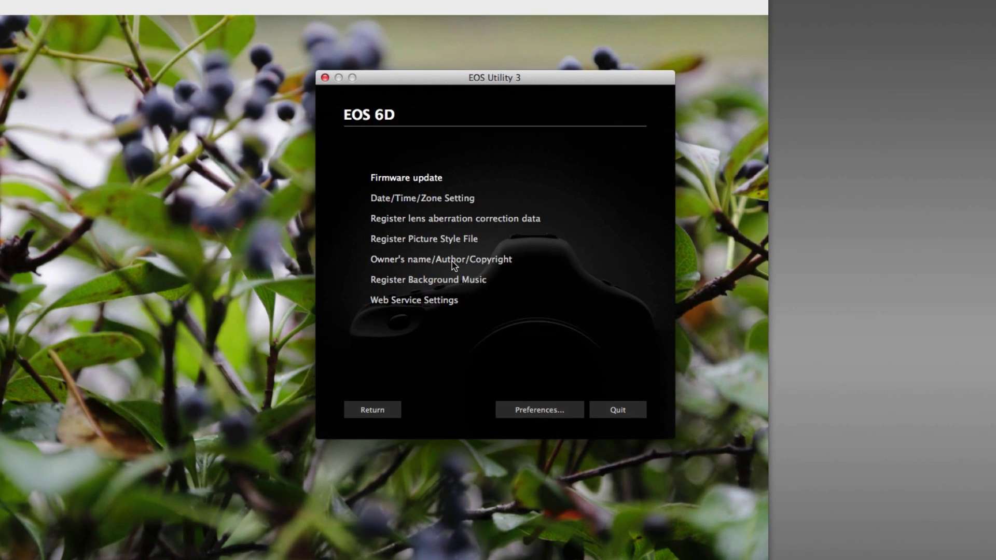
pyautogui.click(430, 201)
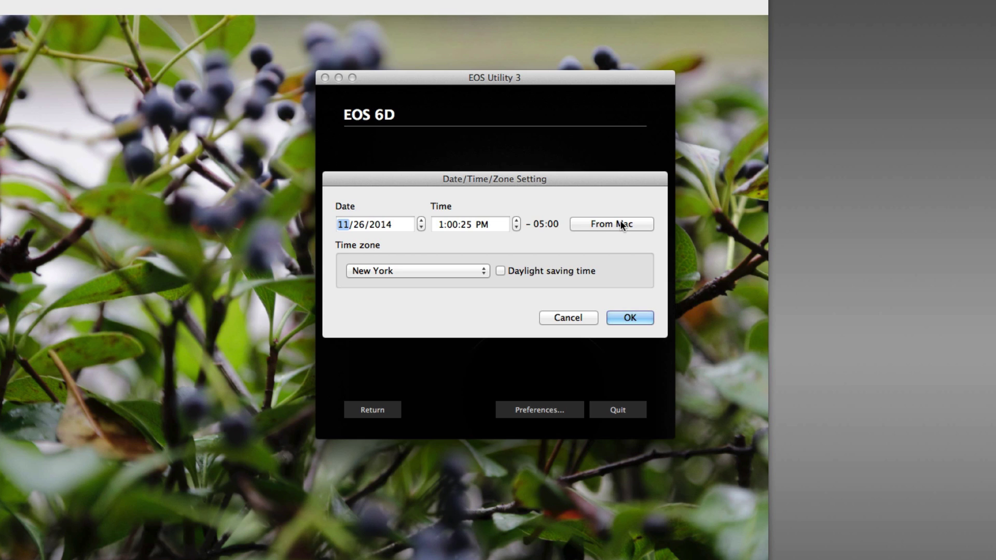
pyautogui.click(621, 224)
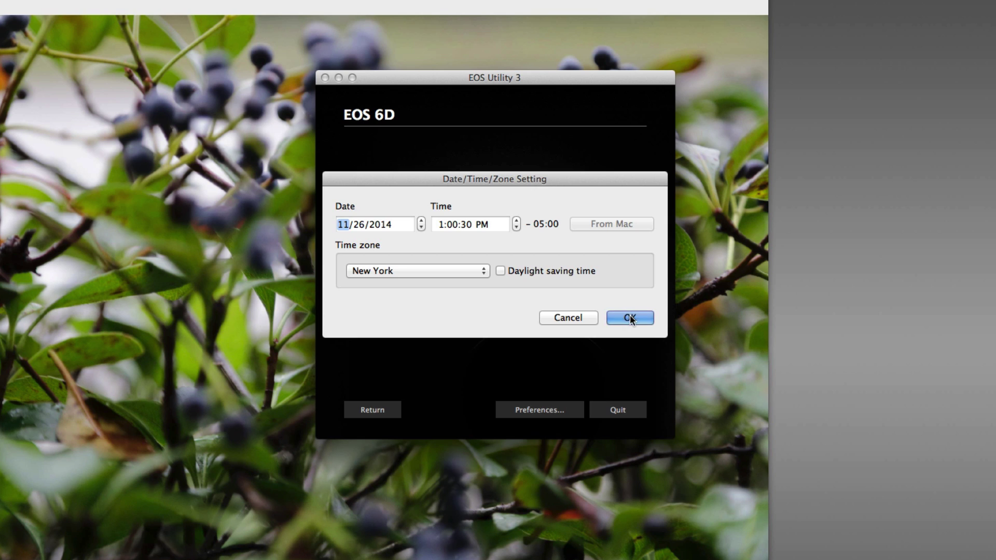
pyautogui.click(631, 318)
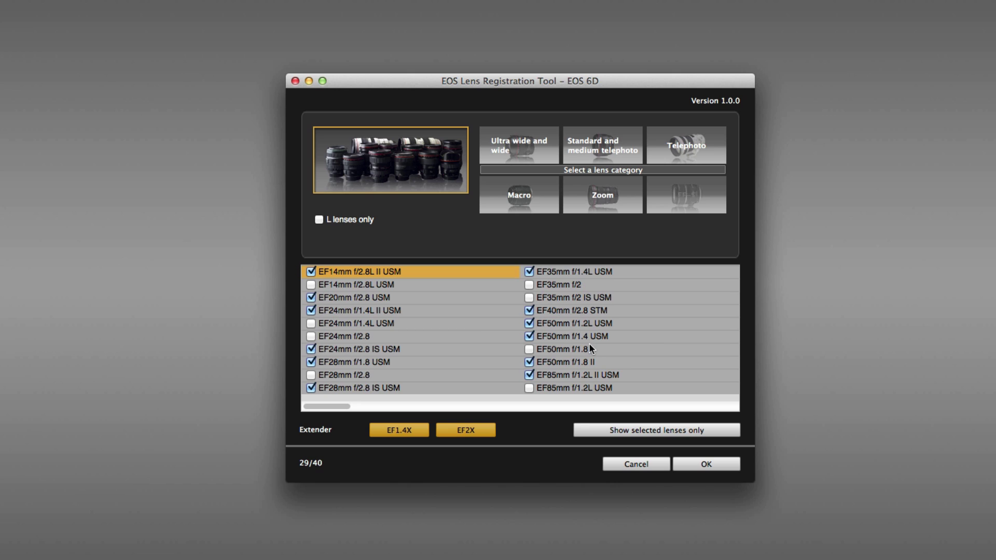
# Step: Review the EF35mm f/2 entry among the 29 registered lenses, then return to camera settings
pyautogui.click(560, 285)
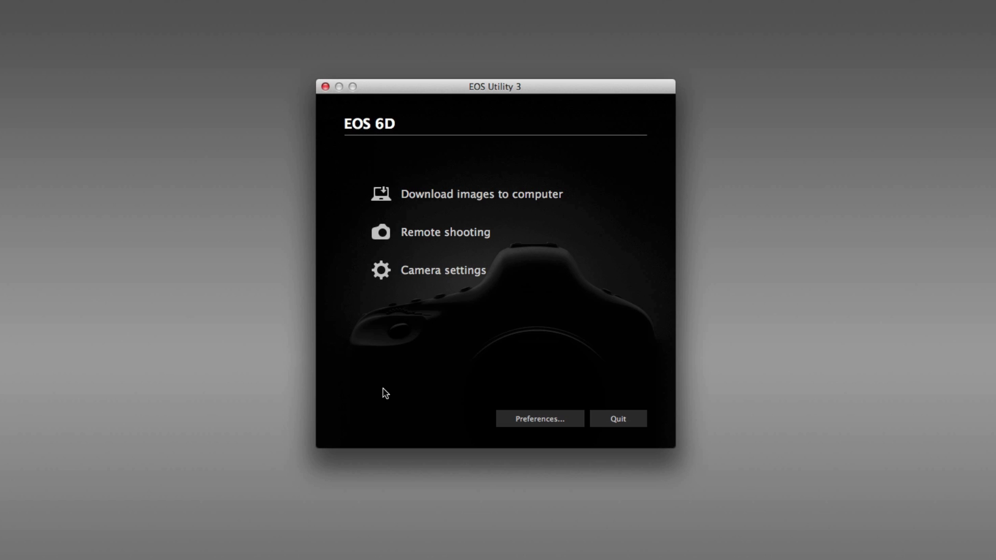
pyautogui.click(462, 275)
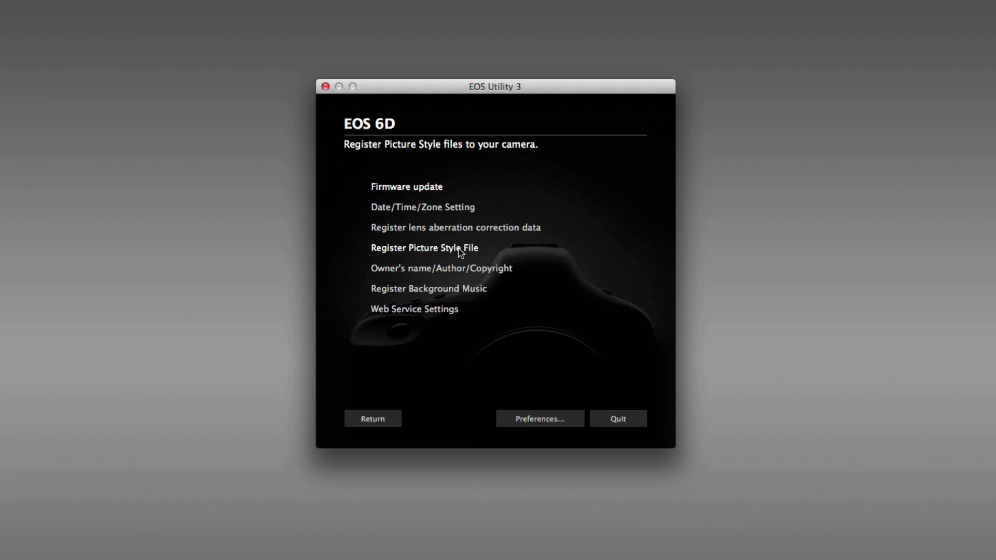
pyautogui.click(435, 268)
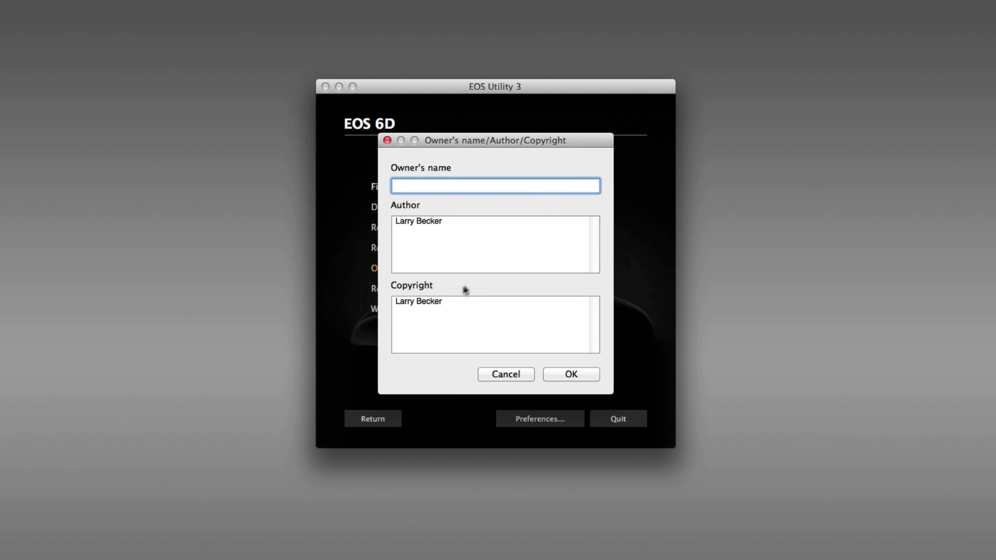
pyautogui.click(513, 376)
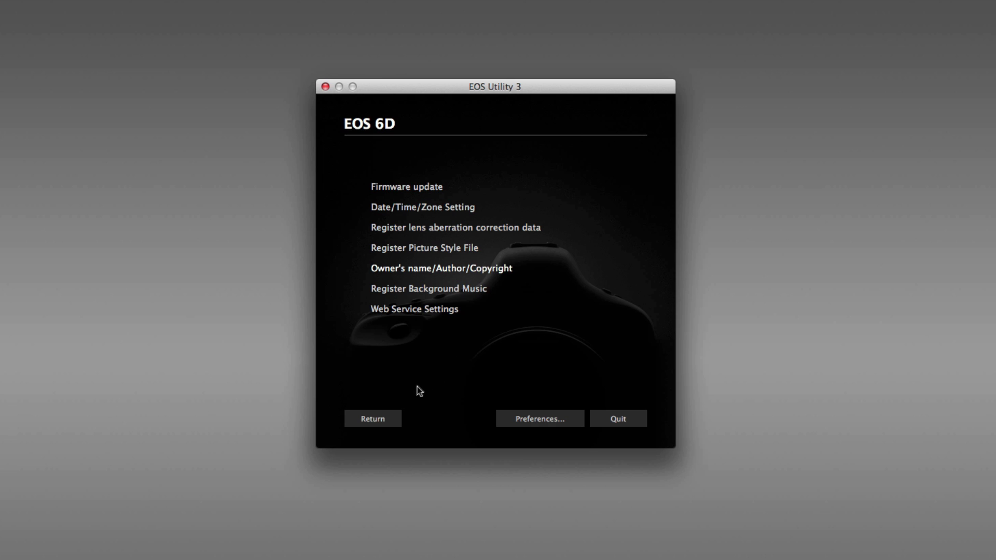
pyautogui.click(380, 422)
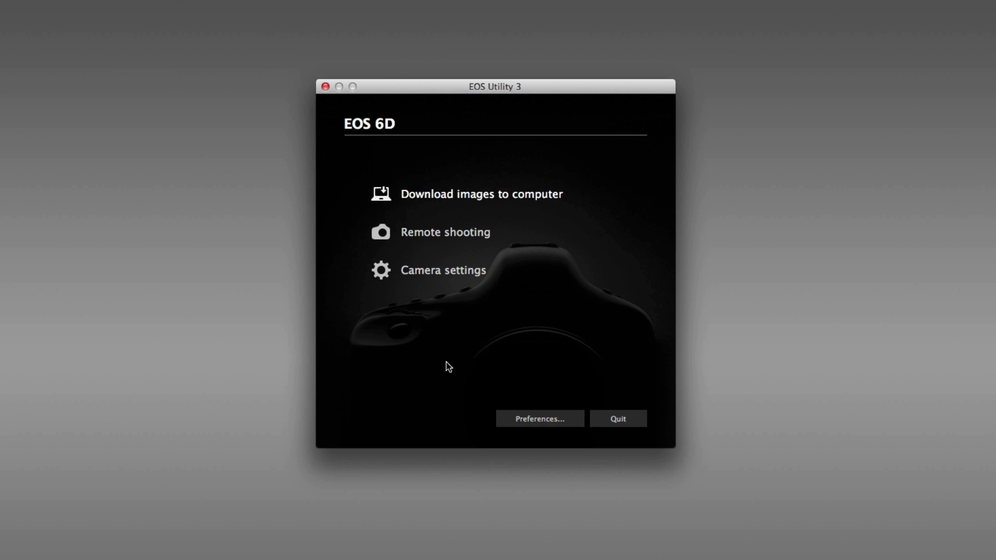
pyautogui.click(545, 420)
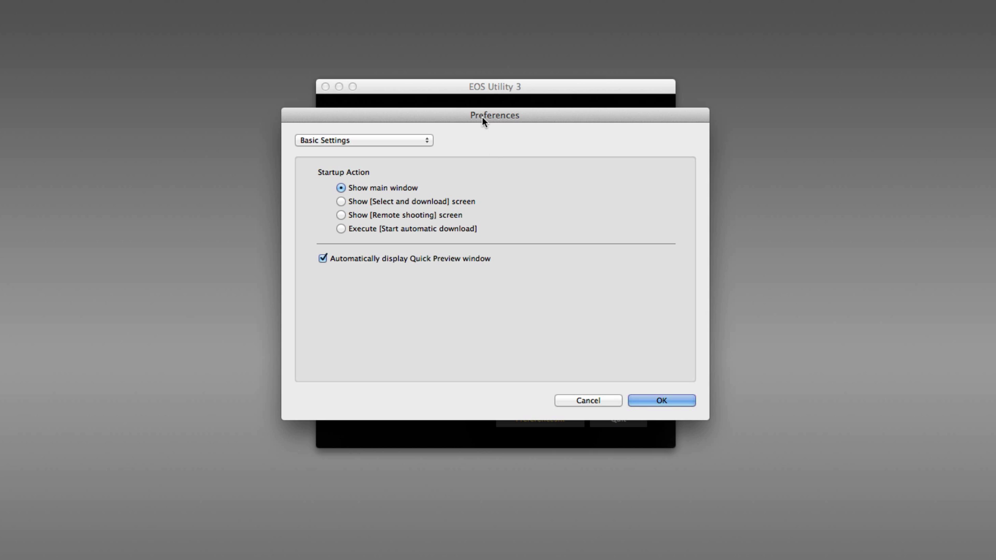
pyautogui.moveTo(482, 116)
pyautogui.mouseDown()
pyautogui.moveTo(812, 140)
pyautogui.moveTo(457, 123)
pyautogui.moveTo(481, 120)
pyautogui.mouseUp()
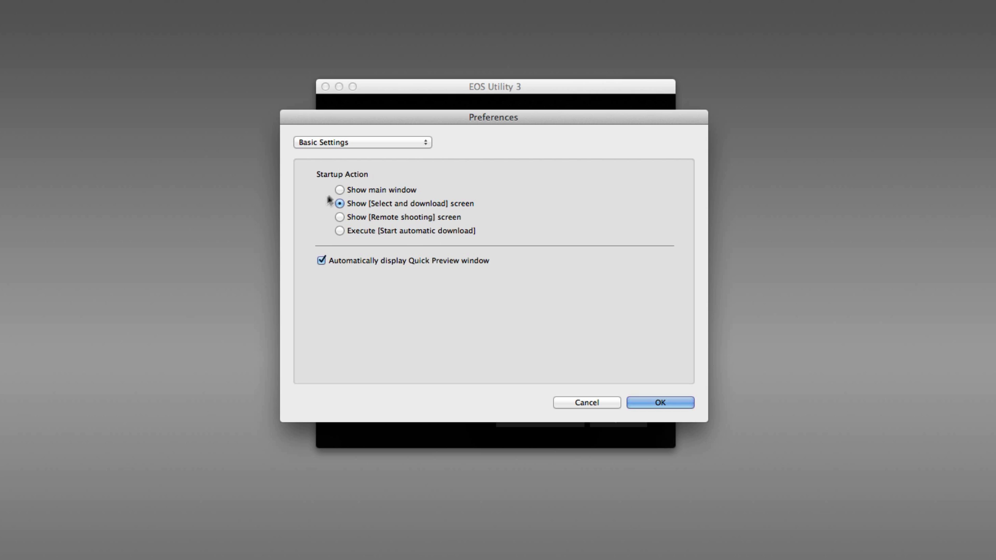
pyautogui.press('Up')
pyautogui.click(364, 140)
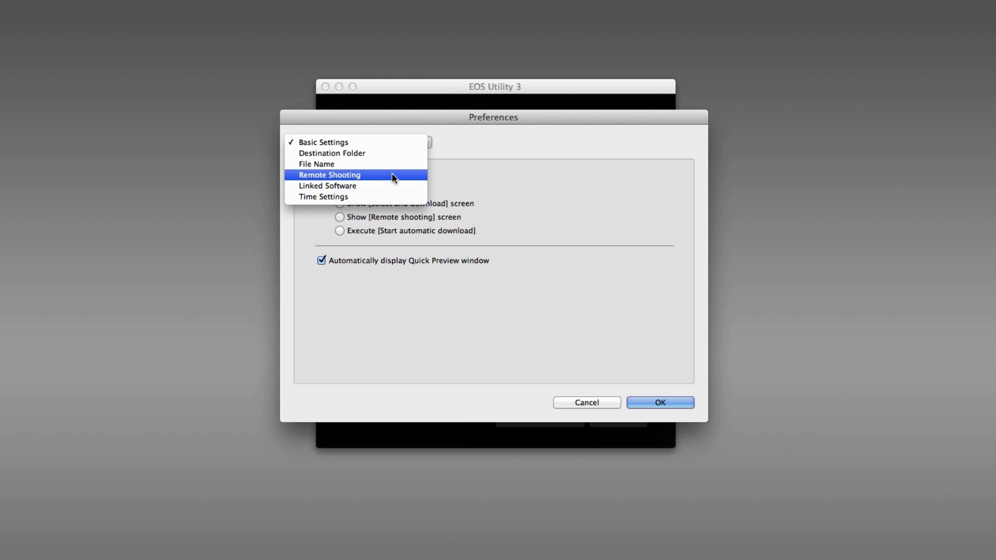
pyautogui.click(468, 172)
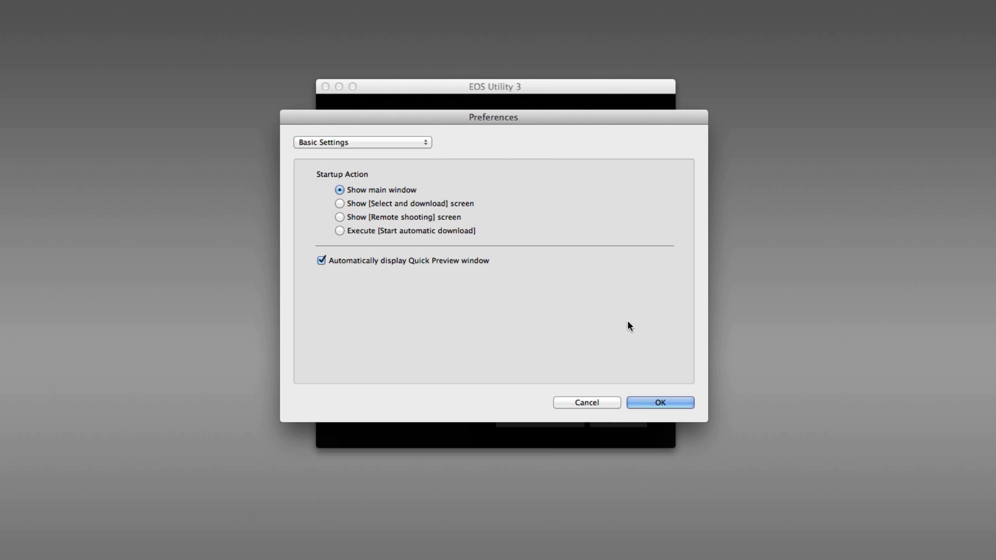
pyautogui.click(645, 404)
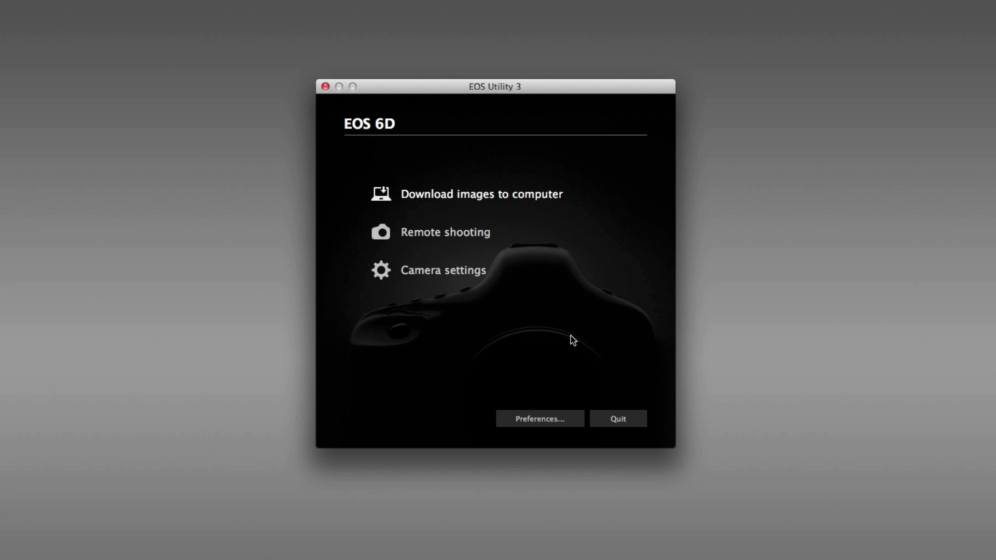